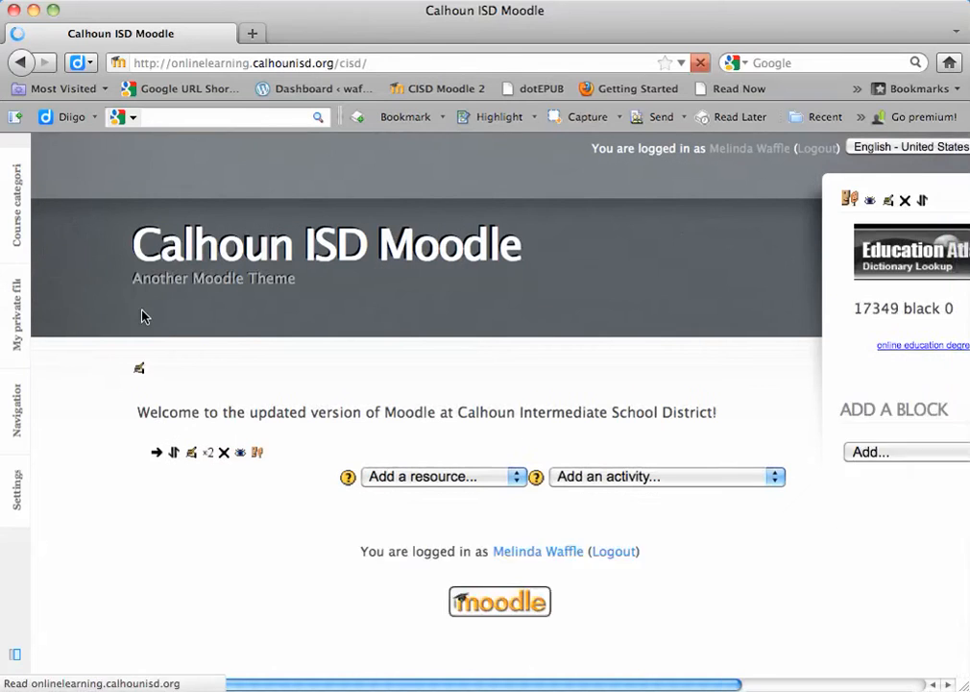
Step: Open the Add/edit courses page from the Courses section of the site administration settings
{"action": "left_click", "coordinate": [11, 502]}
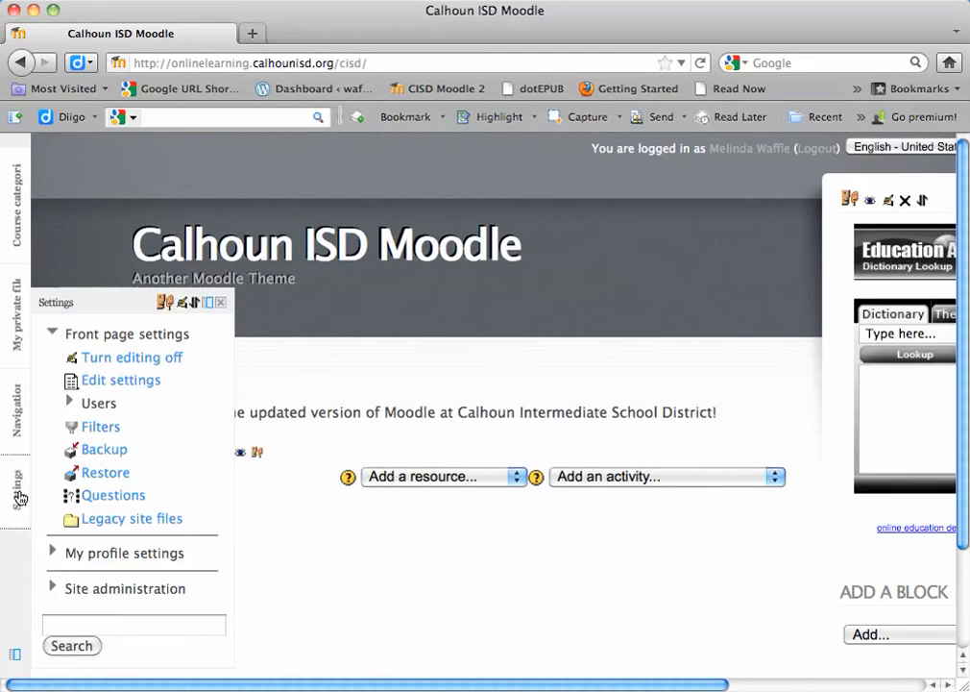
{"action": "left_click", "coordinate": [78, 590]}
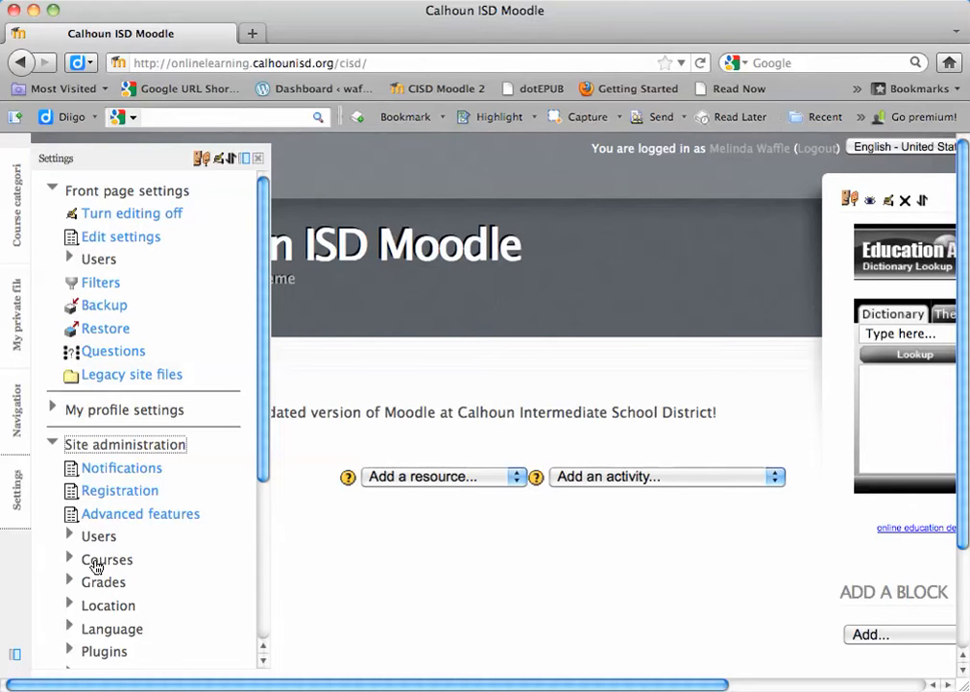
{"action": "left_click", "coordinate": [96, 564]}
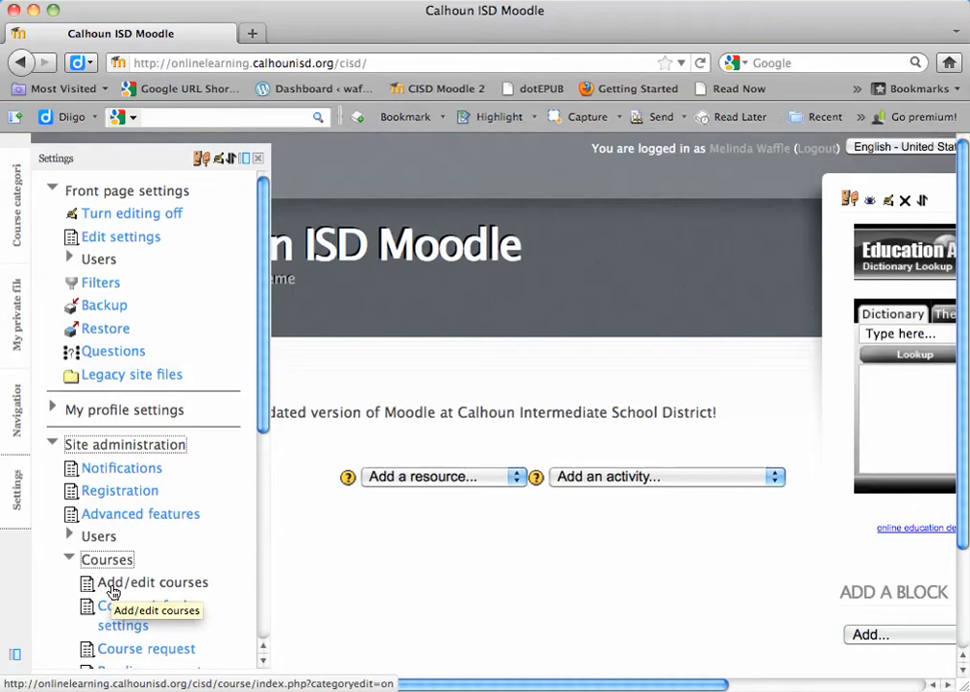
{"action": "left_click", "coordinate": [112, 588]}
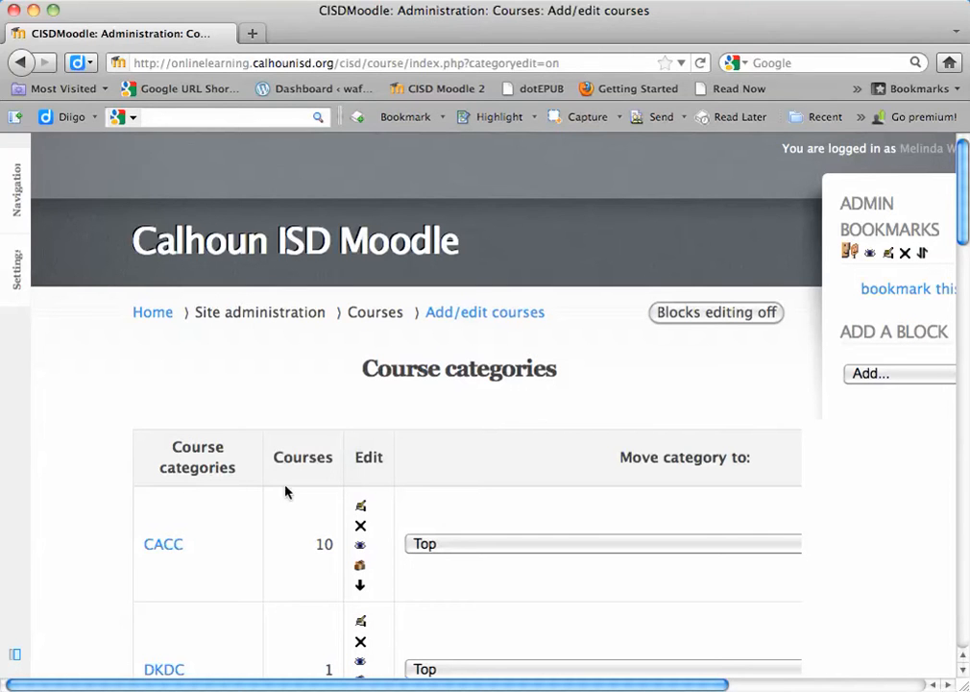
Step: Open the Other course category and start adding a new course to it
{"action": "scroll", "coordinate": [292, 542], "scroll_direction": "down", "scroll_amount": 3}
{"action": "scroll", "coordinate": [292, 544], "scroll_direction": "down", "scroll_amount": 2}
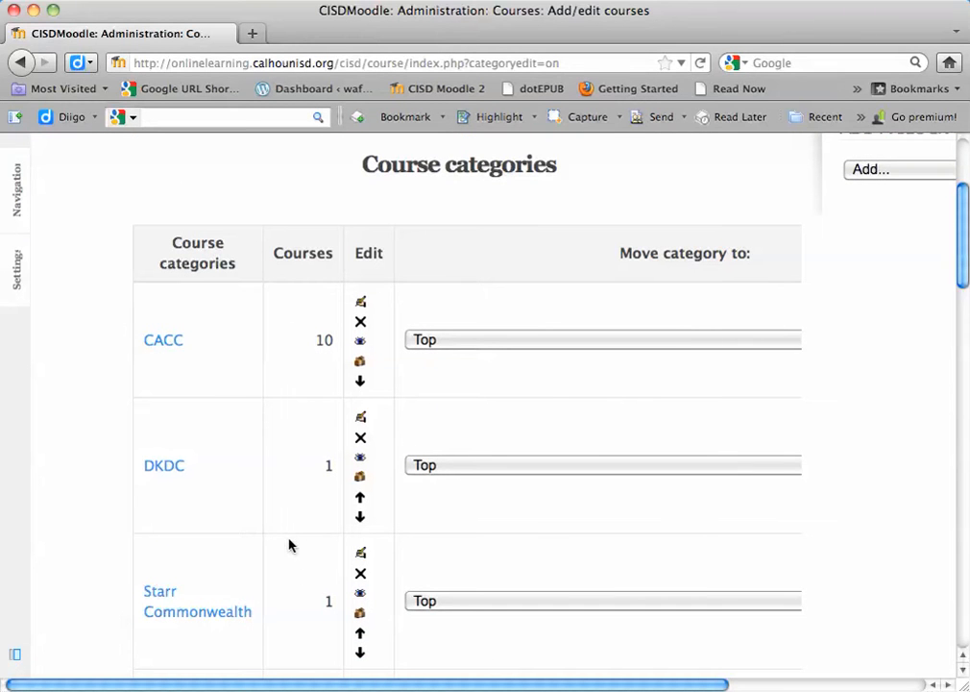
{"action": "scroll", "coordinate": [288, 545], "scroll_direction": "down", "scroll_amount": 20}
{"action": "scroll", "coordinate": [288, 577], "scroll_direction": "down", "scroll_amount": 6}
{"action": "left_click", "coordinate": [170, 521]}
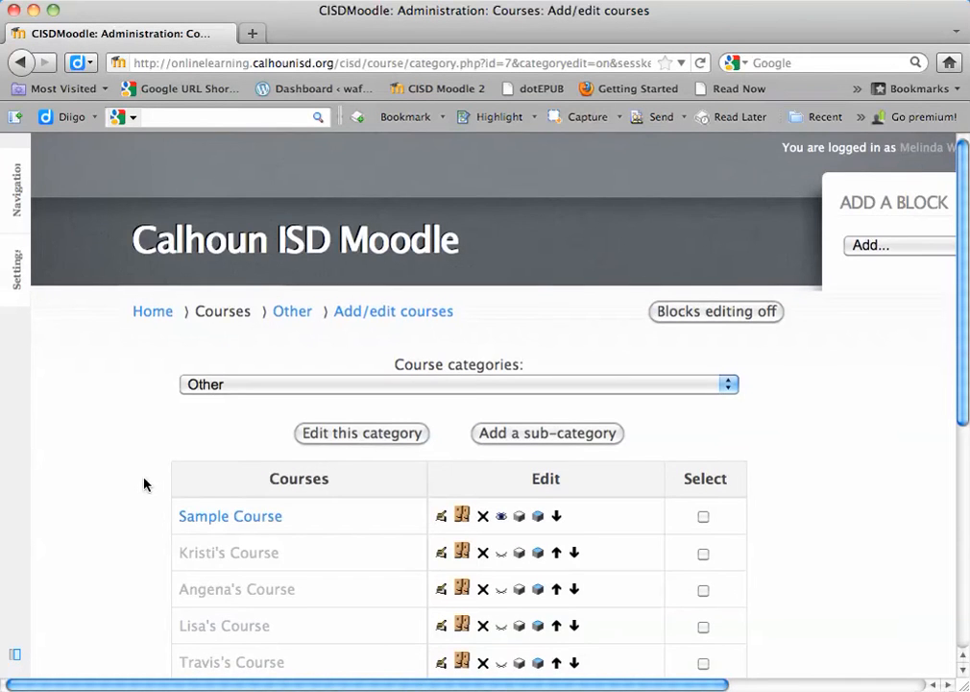
{"action": "scroll", "coordinate": [145, 483], "scroll_direction": "down", "scroll_amount": 3}
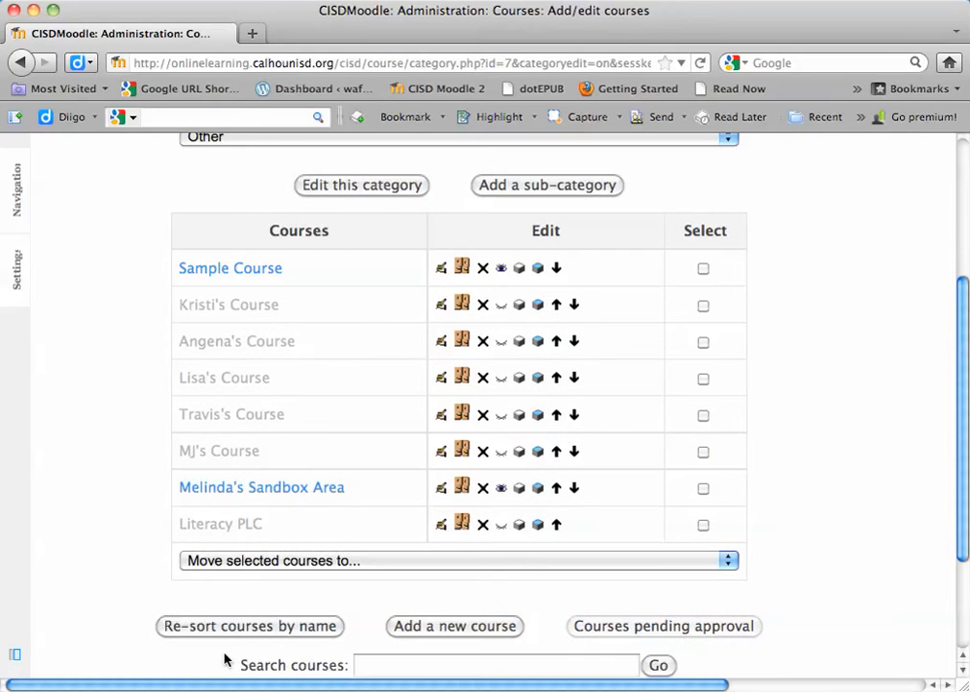
{"action": "left_click", "coordinate": [431, 625]}
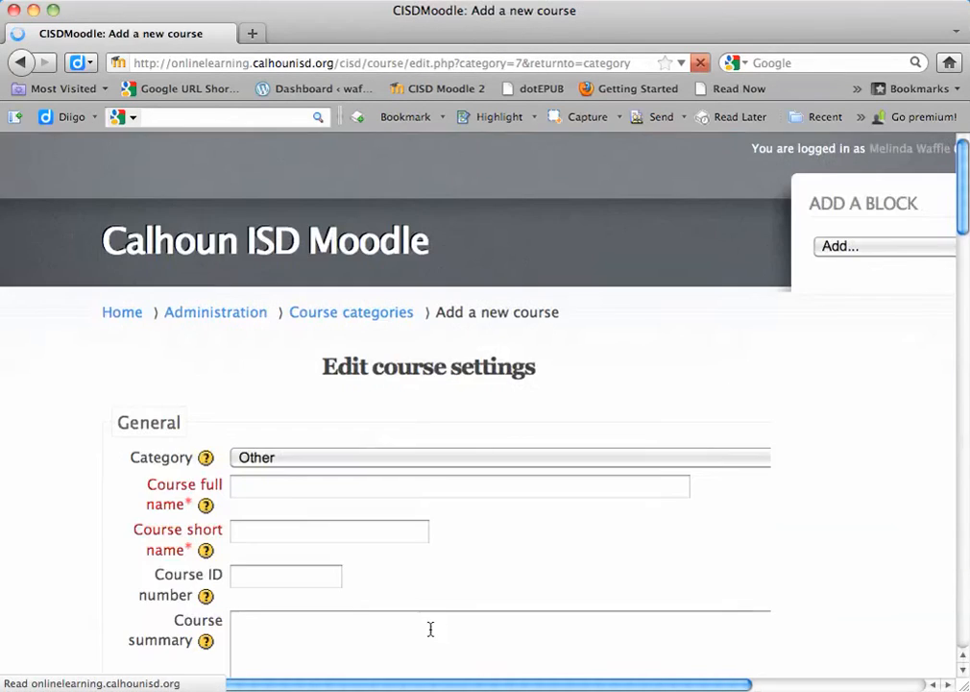
Step: Enter "Moodle Training Course" as the full name of the new course
{"action": "left_click", "coordinate": [299, 492]}
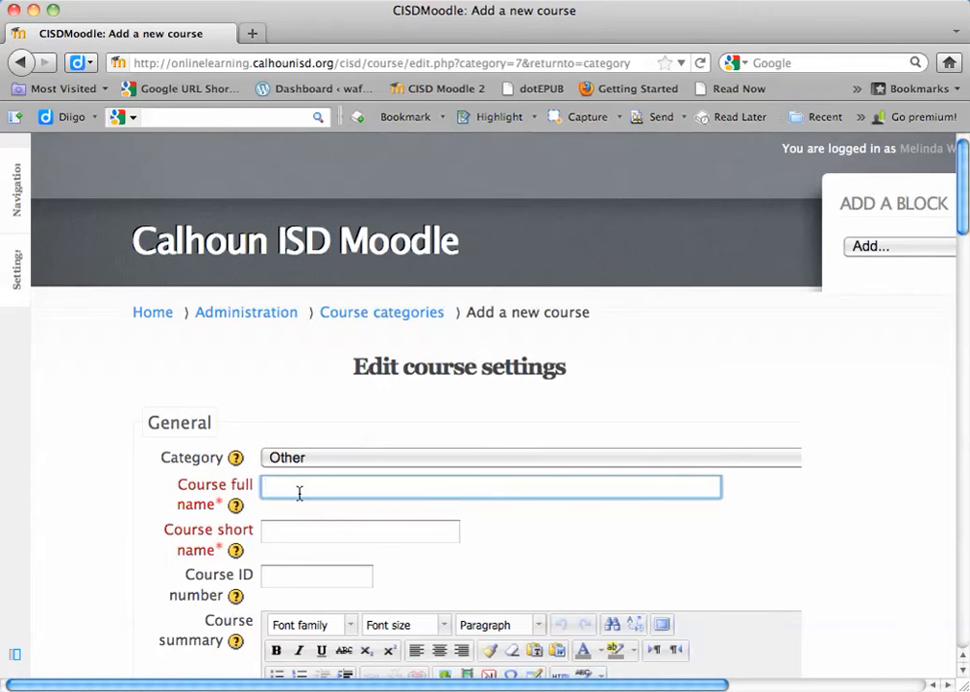
{"action": "type", "text": "Moodle Sample"}
{"action": "key", "text": "BackSpace"}
{"action": "key", "text": "BackSpace"}
{"action": "key", "text": "BackSpace"}
{"action": "key", "text": "BackSpace"}
{"action": "key", "text": "BackSpace"}
{"action": "key", "text": "BackSpace"}
{"action": "key", "text": "BackSpace"}
{"action": "type", "text": "Train"}
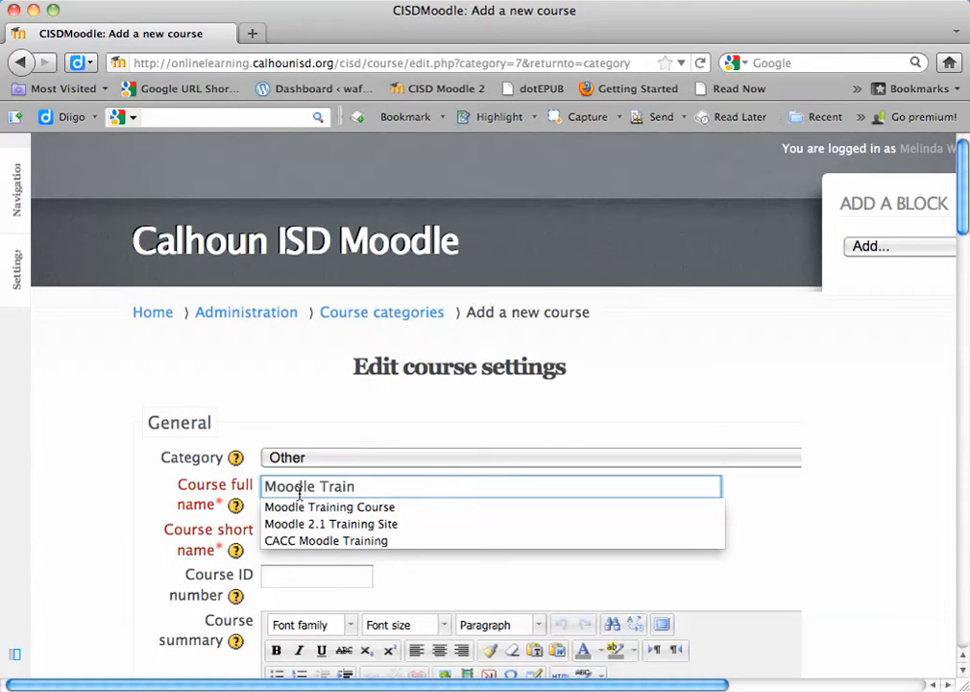
{"action": "key", "text": "Down"}
{"action": "key", "text": "Return"}
Step: Enter "MoodleTraining" as the short name of the course
{"action": "left_click", "coordinate": [317, 527]}
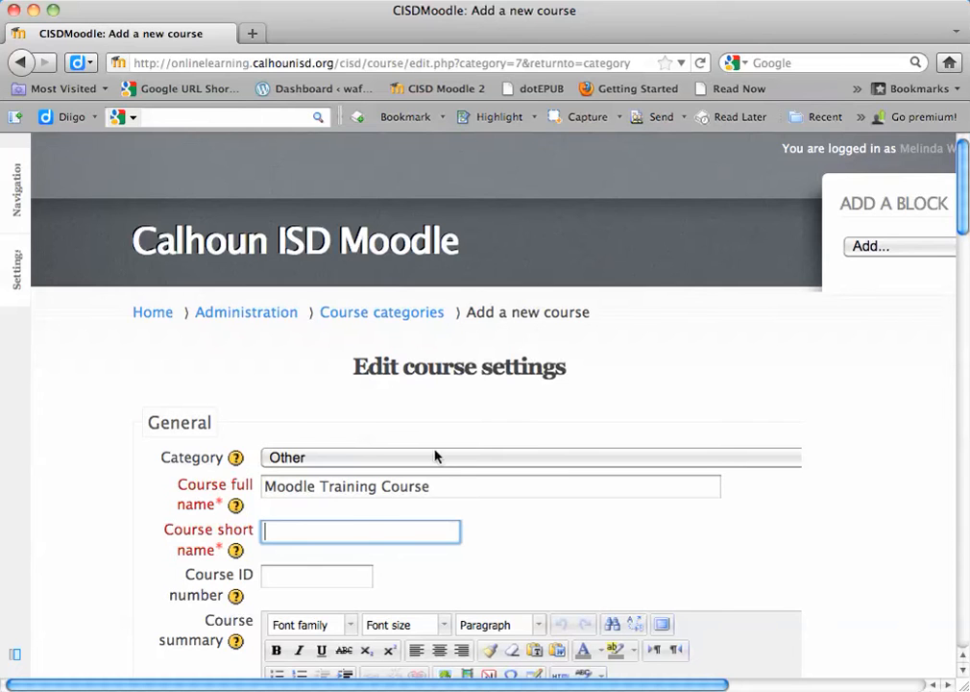
{"action": "type", "text": "Moo"}
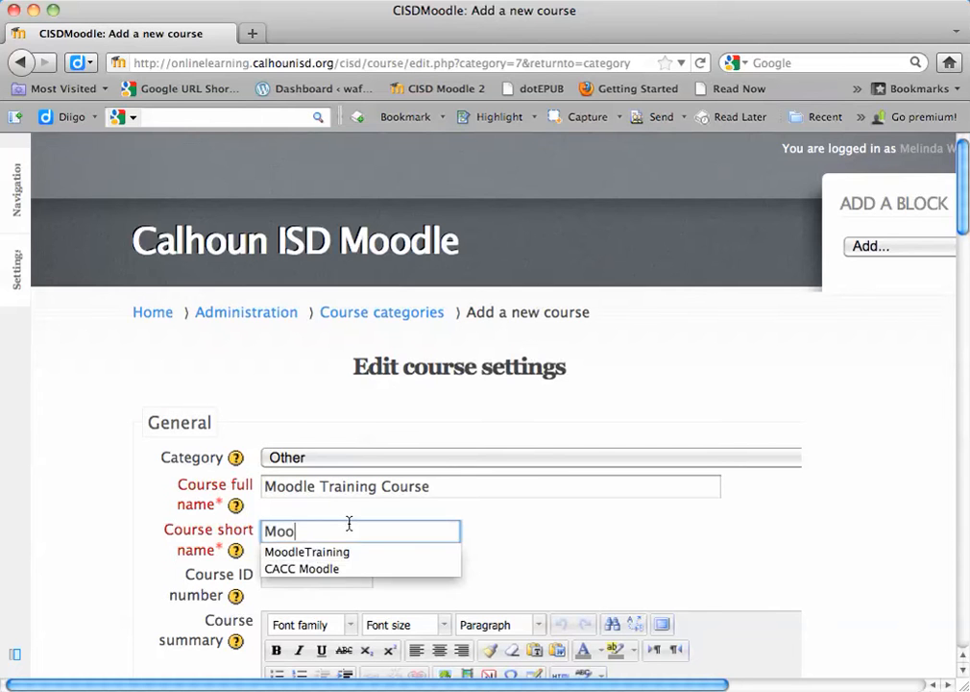
{"action": "key", "text": "Down"}
{"action": "key", "text": "Tab"}
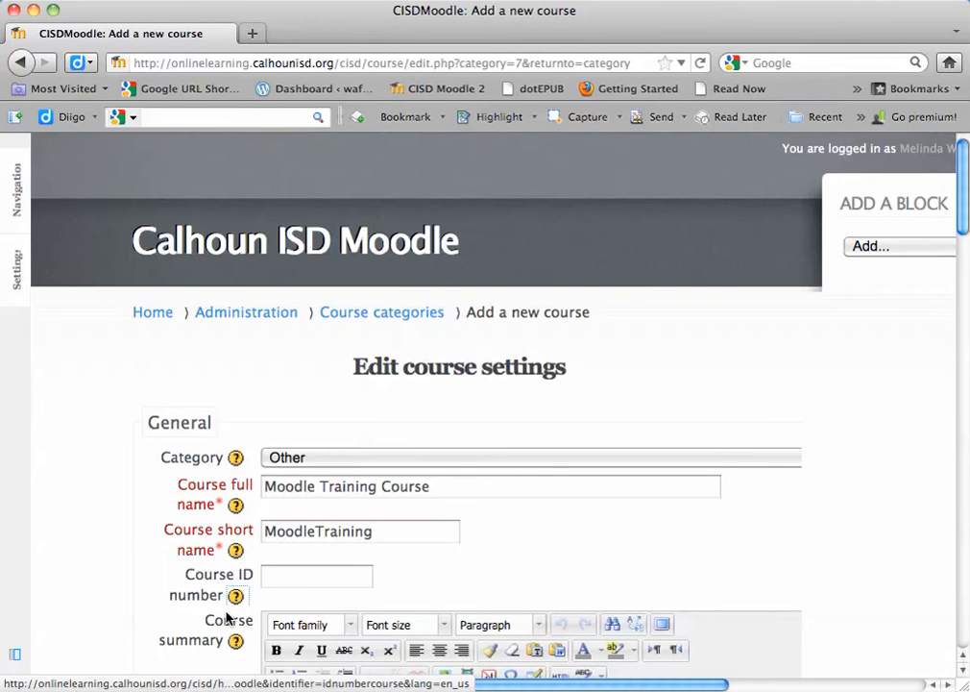
Step: Write the course summary "This course is for Moodle Training."
{"action": "scroll", "coordinate": [252, 577], "scroll_direction": "down", "scroll_amount": 4}
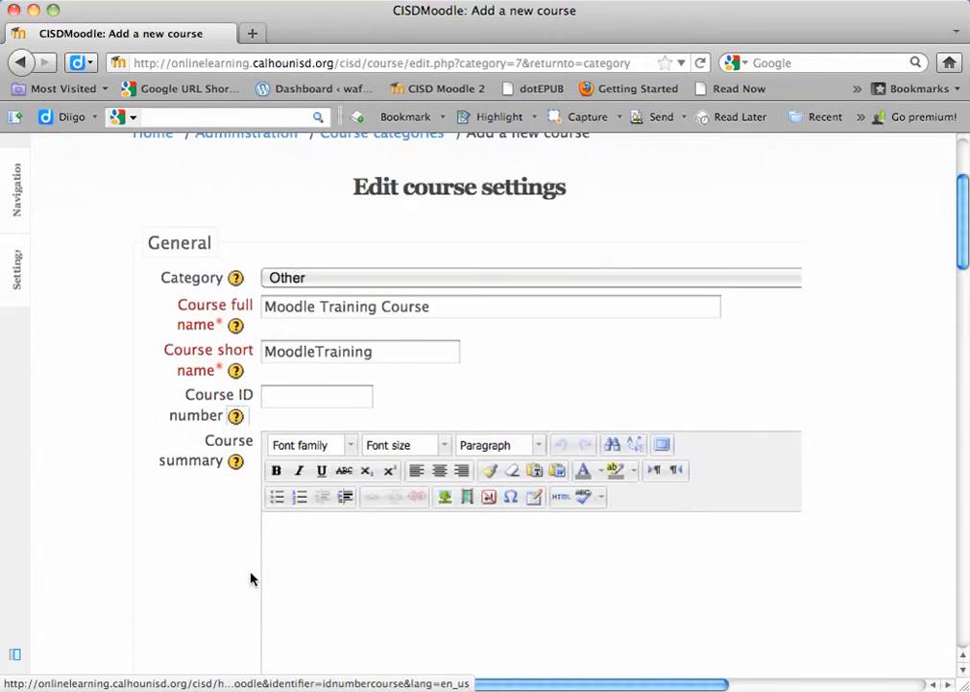
{"action": "left_click", "coordinate": [349, 599]}
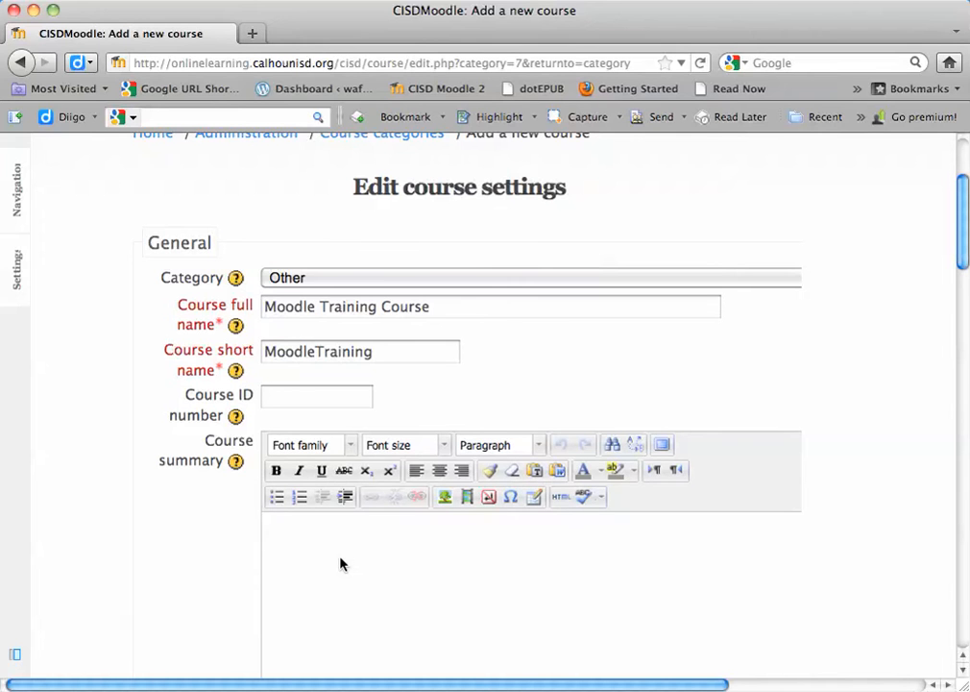
{"action": "type", "text": "This cours"}
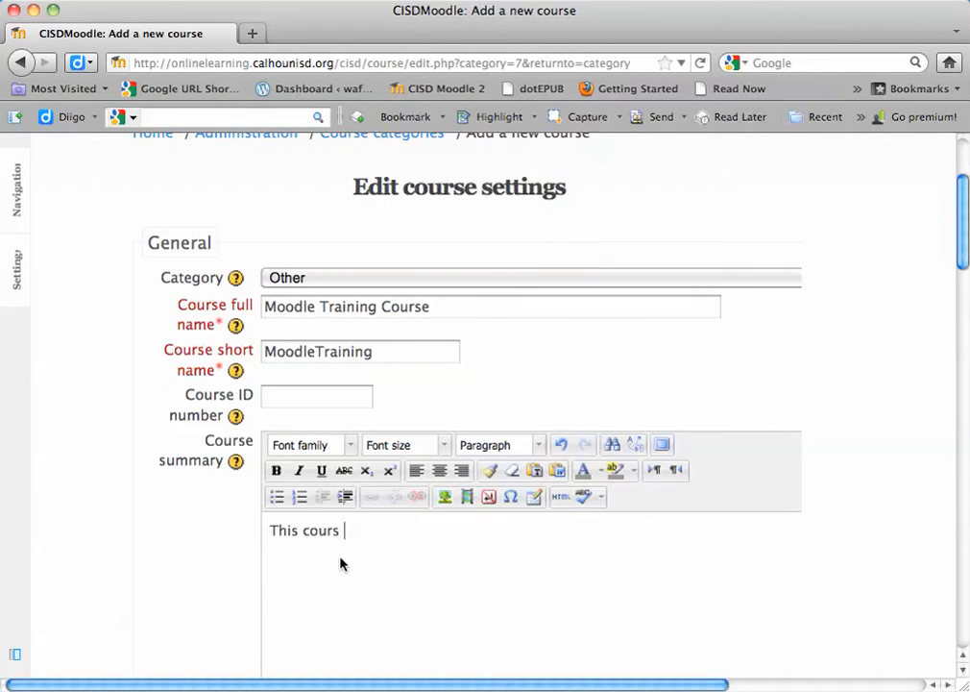
{"action": "type", "text": "e is for Moo"}
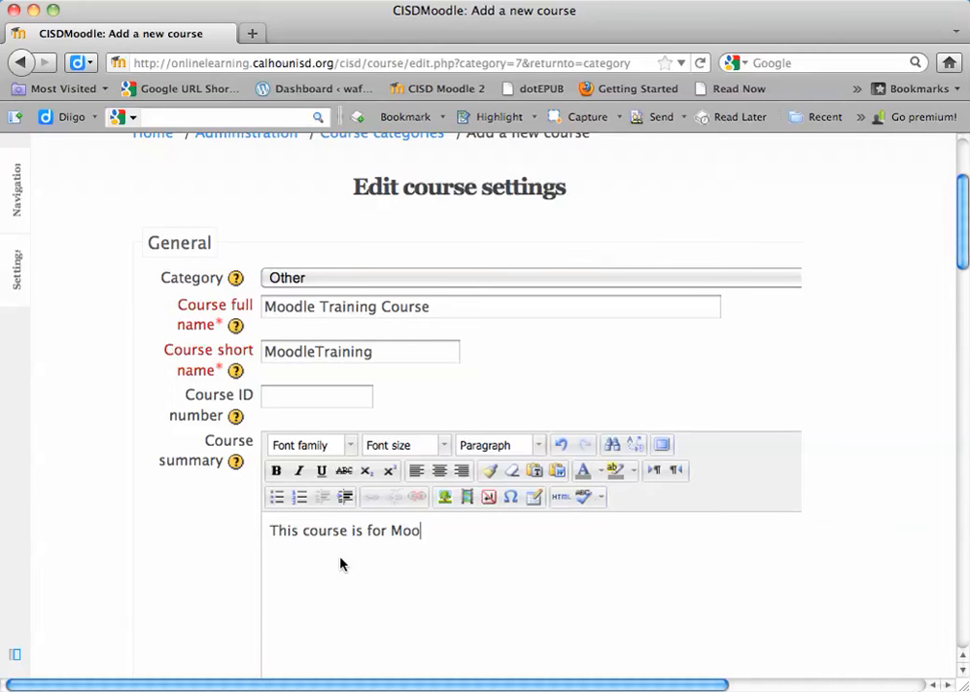
{"action": "type", "text": "dle Training."}
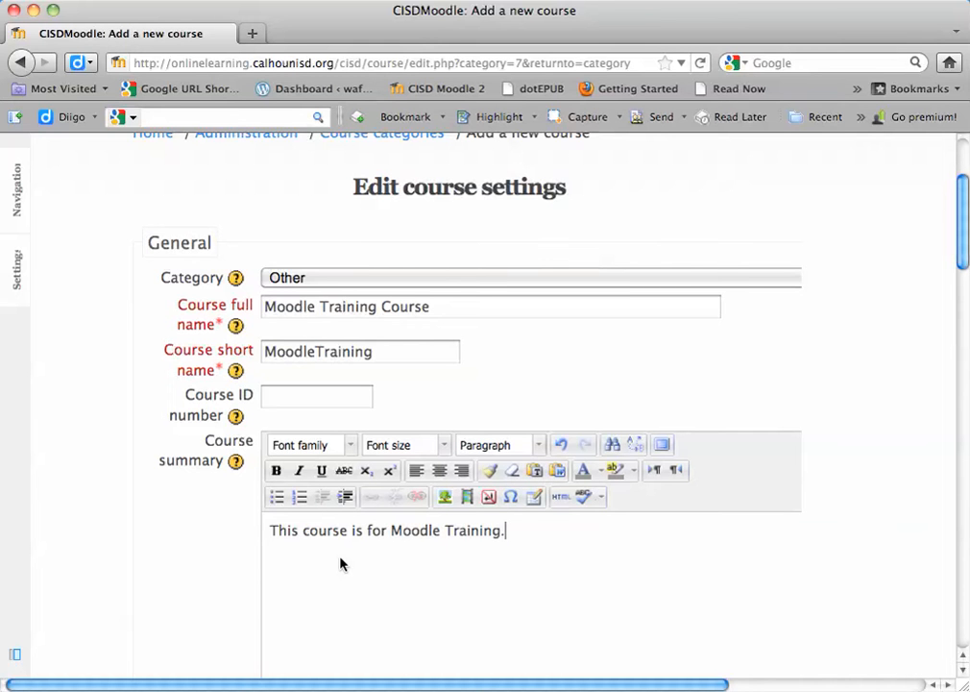
Step: Choose Topics format for the course and set its start date to 5 September 2011
{"action": "scroll", "coordinate": [186, 552], "scroll_direction": "down", "scroll_amount": 10}
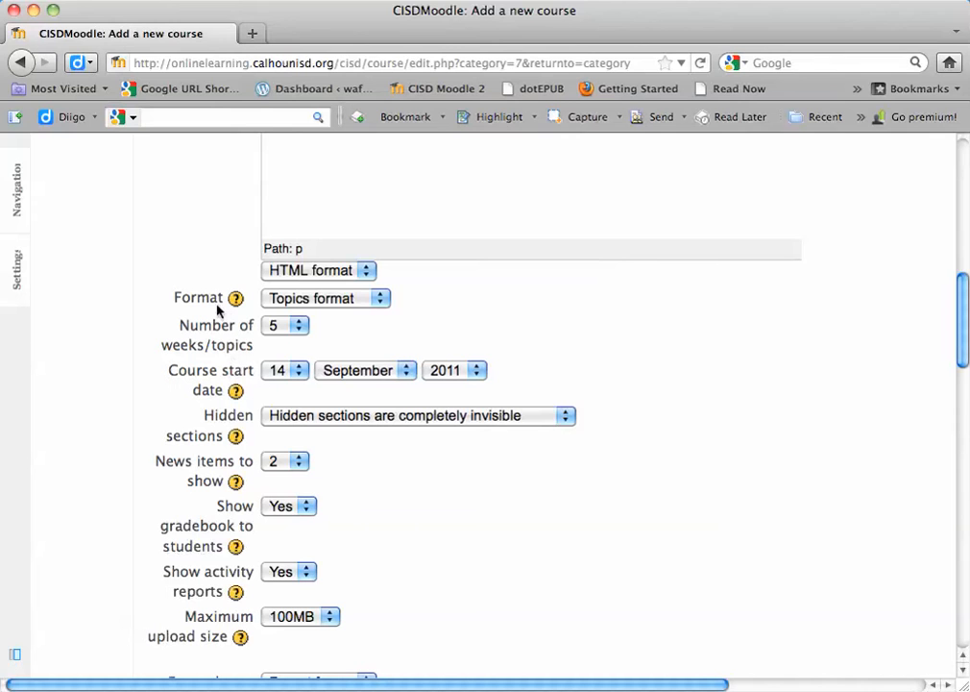
{"action": "left_click", "coordinate": [319, 300]}
{"action": "left_click", "coordinate": [321, 353]}
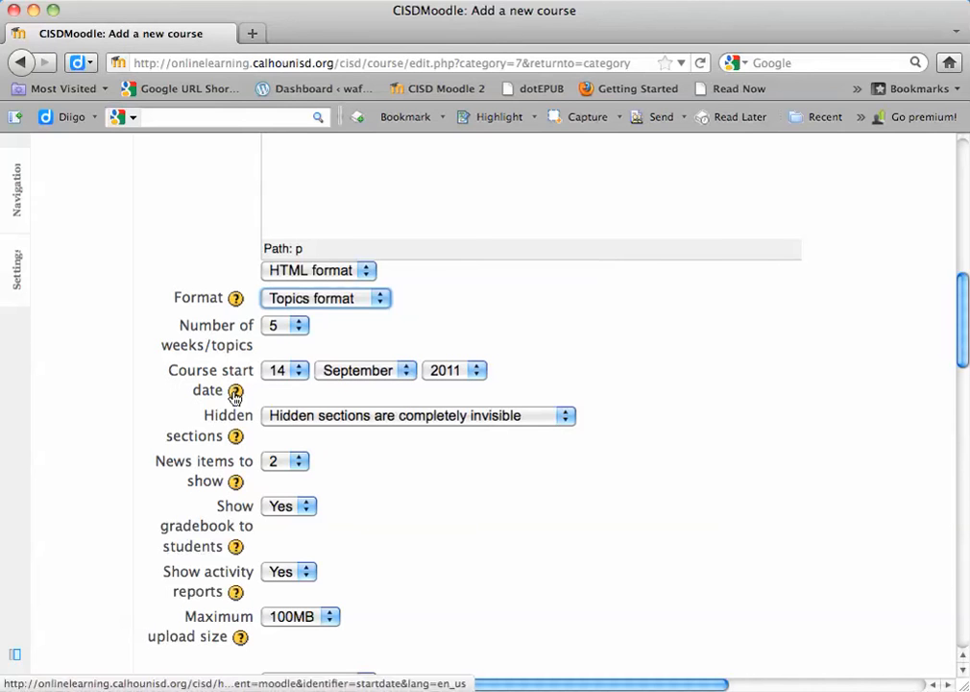
{"action": "left_click", "coordinate": [281, 371]}
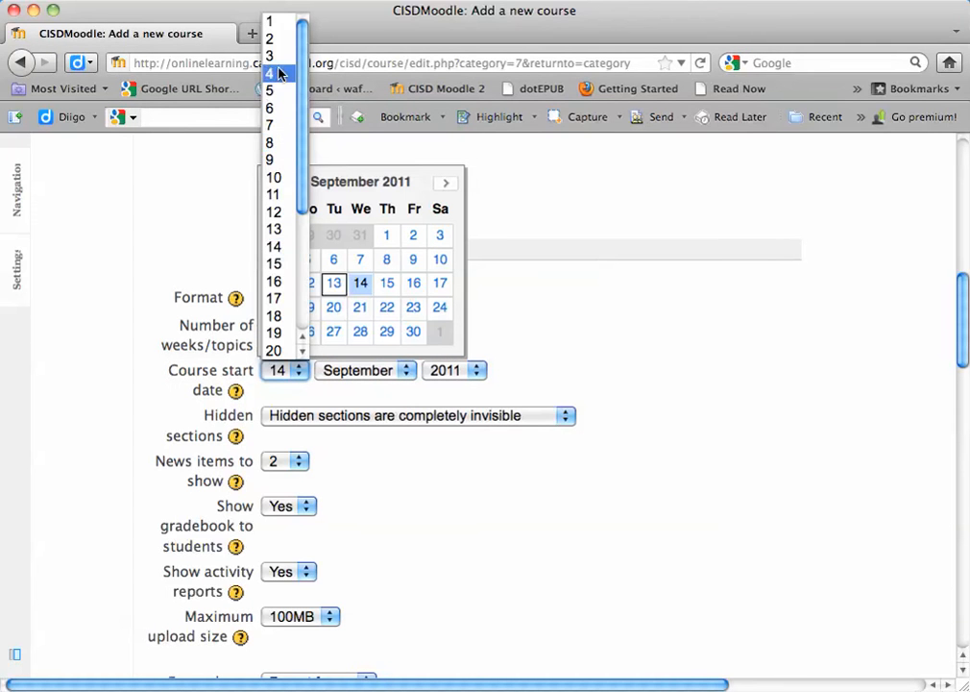
{"action": "left_click", "coordinate": [315, 263]}
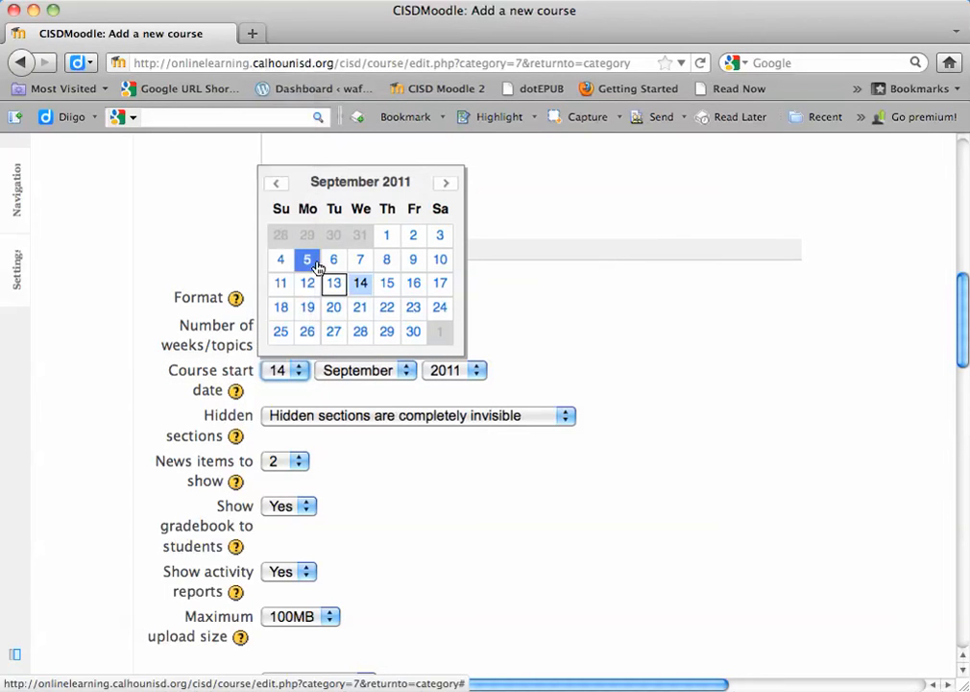
{"action": "left_click", "coordinate": [308, 261]}
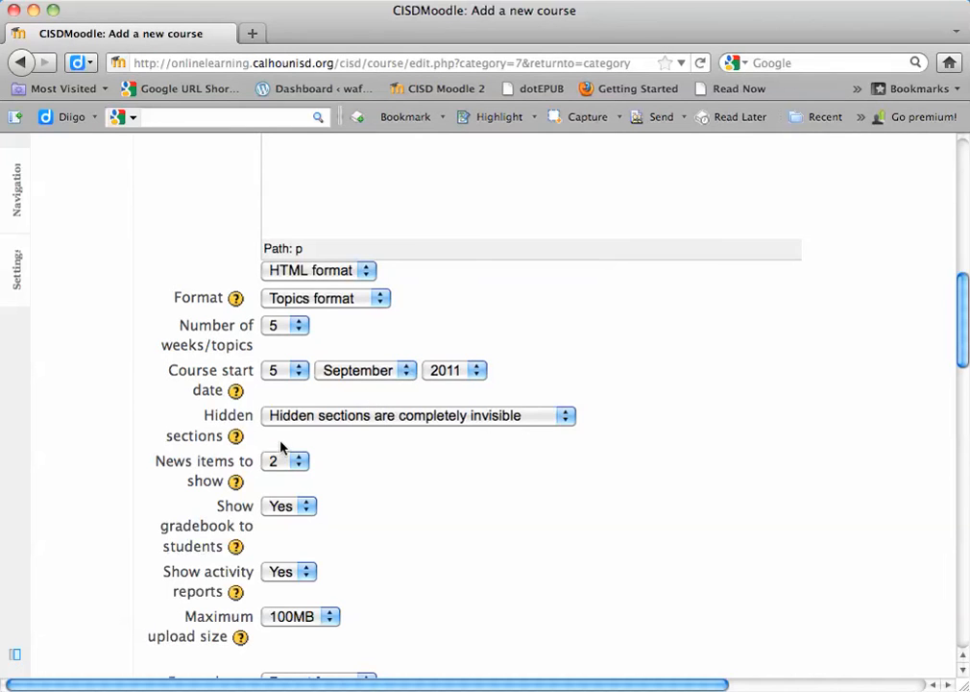
Step: Choose 2 news items to show and set showing the gradebook to students to No
{"action": "scroll", "coordinate": [330, 432], "scroll_direction": "down", "scroll_amount": 3}
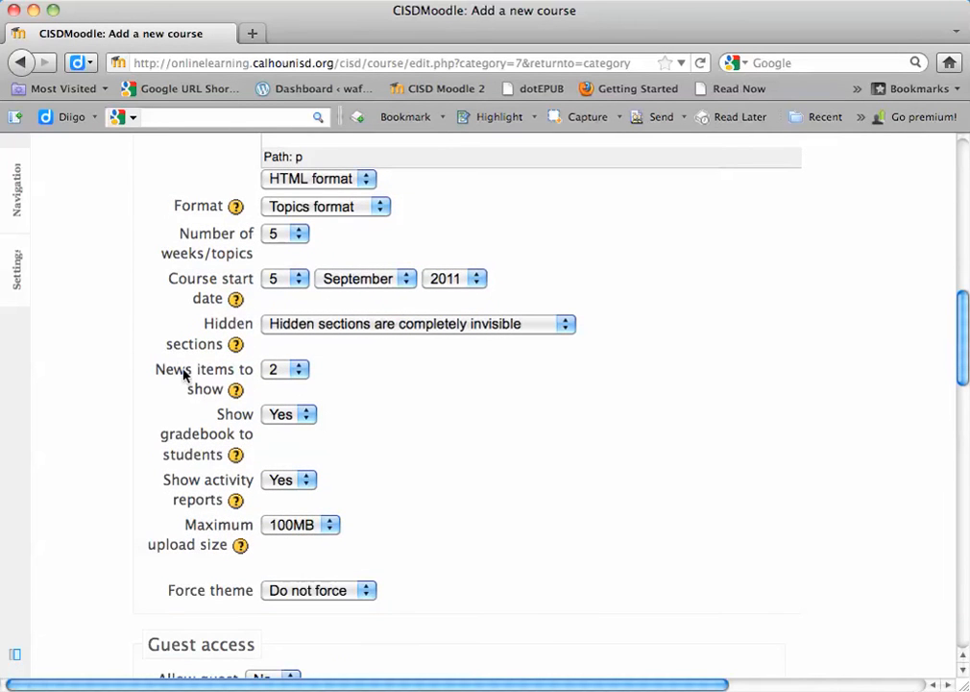
{"action": "left_click", "coordinate": [275, 372]}
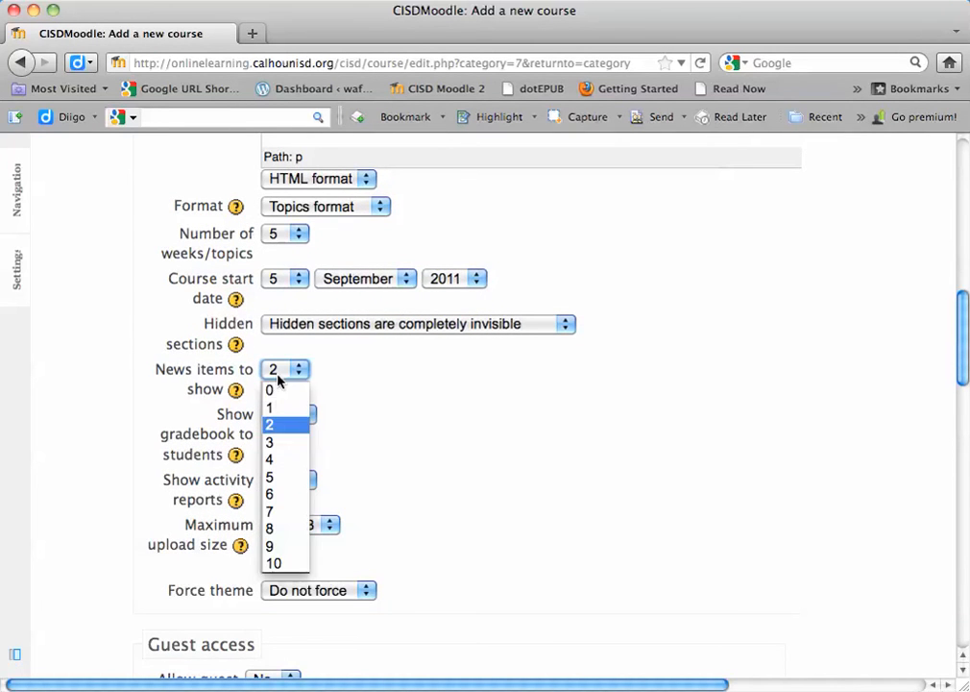
{"action": "left_click", "coordinate": [276, 425]}
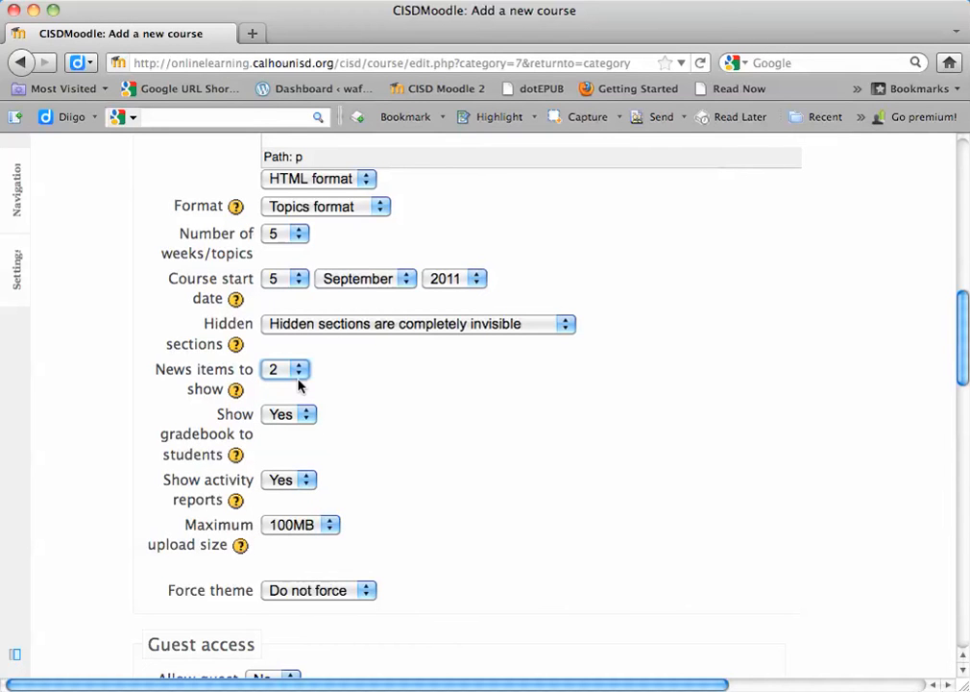
{"action": "scroll", "coordinate": [350, 412], "scroll_direction": "down", "scroll_amount": 1}
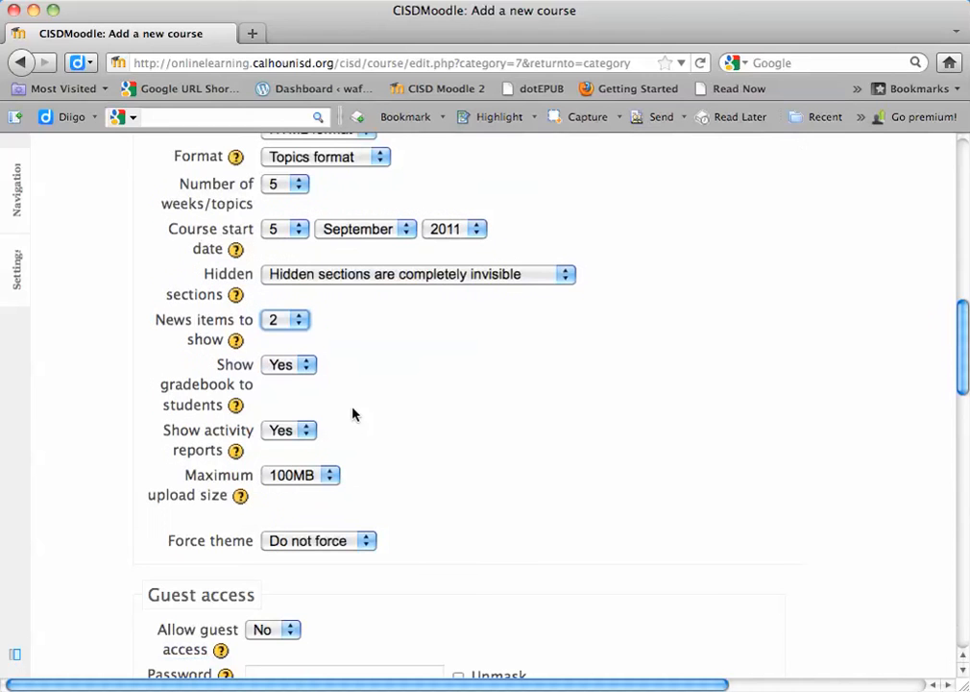
{"action": "left_click", "coordinate": [292, 368]}
{"action": "left_click", "coordinate": [277, 383]}
Step: Set the course's maximum upload size to 10MB
{"action": "scroll", "coordinate": [374, 375], "scroll_direction": "down", "scroll_amount": 2}
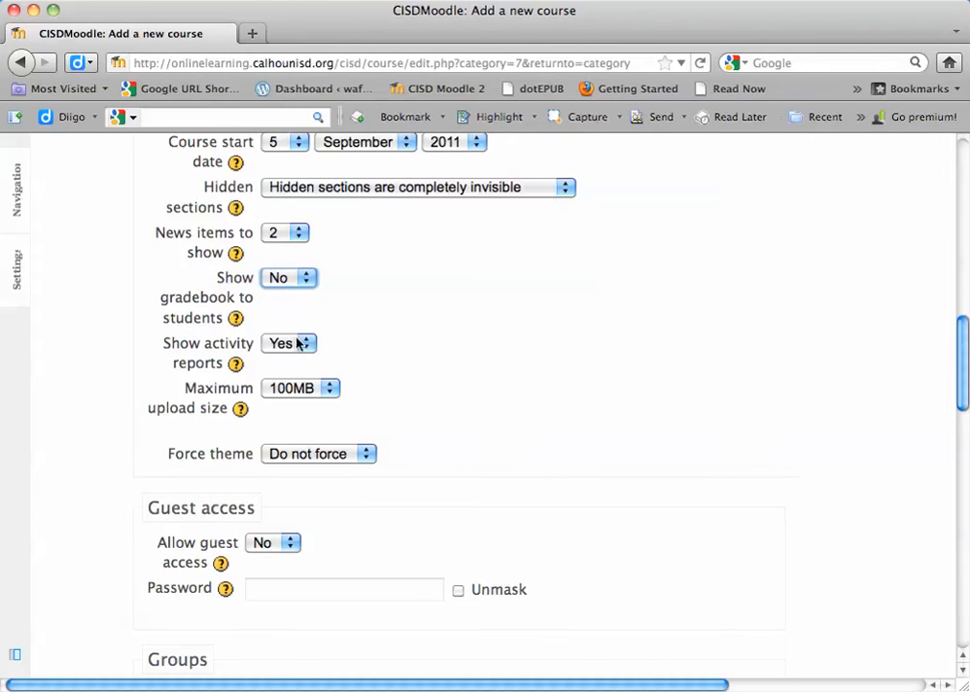
{"action": "scroll", "coordinate": [424, 363], "scroll_direction": "down", "scroll_amount": 3}
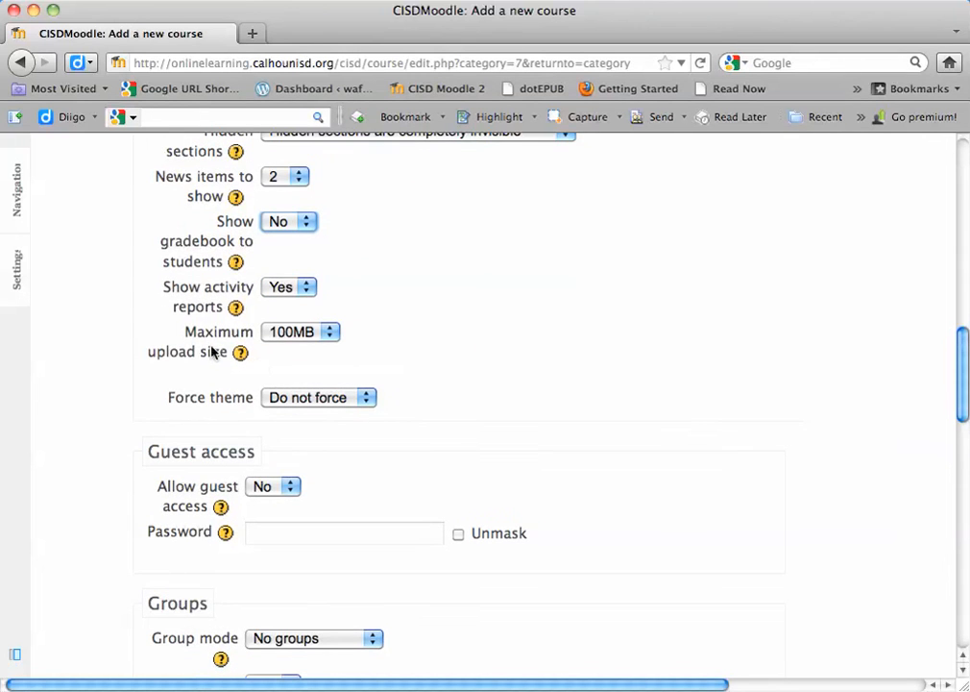
{"action": "left_click", "coordinate": [312, 331]}
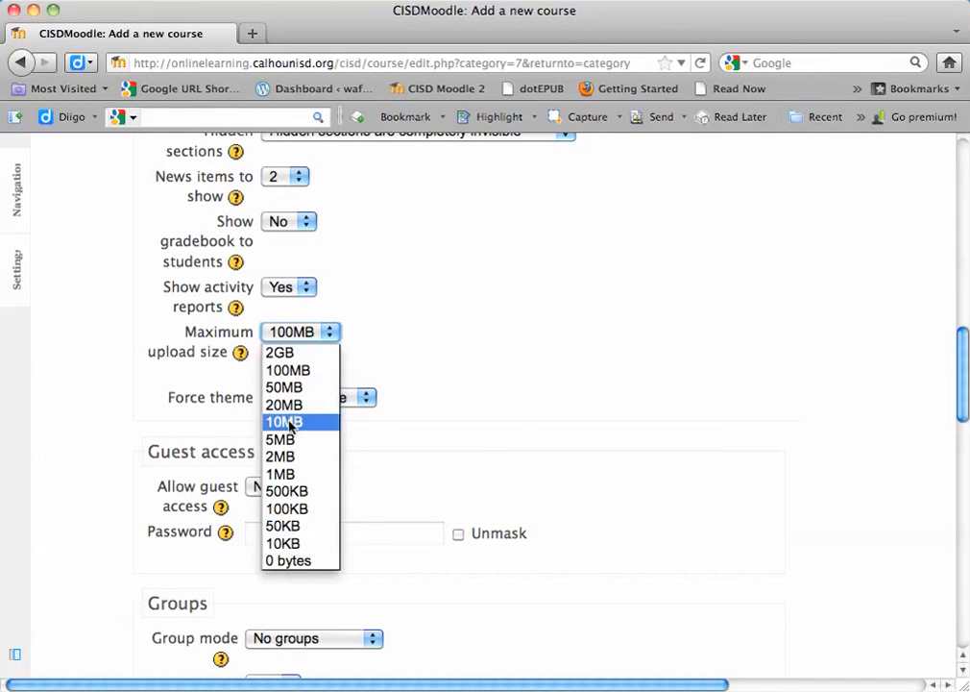
{"action": "left_click", "coordinate": [291, 420]}
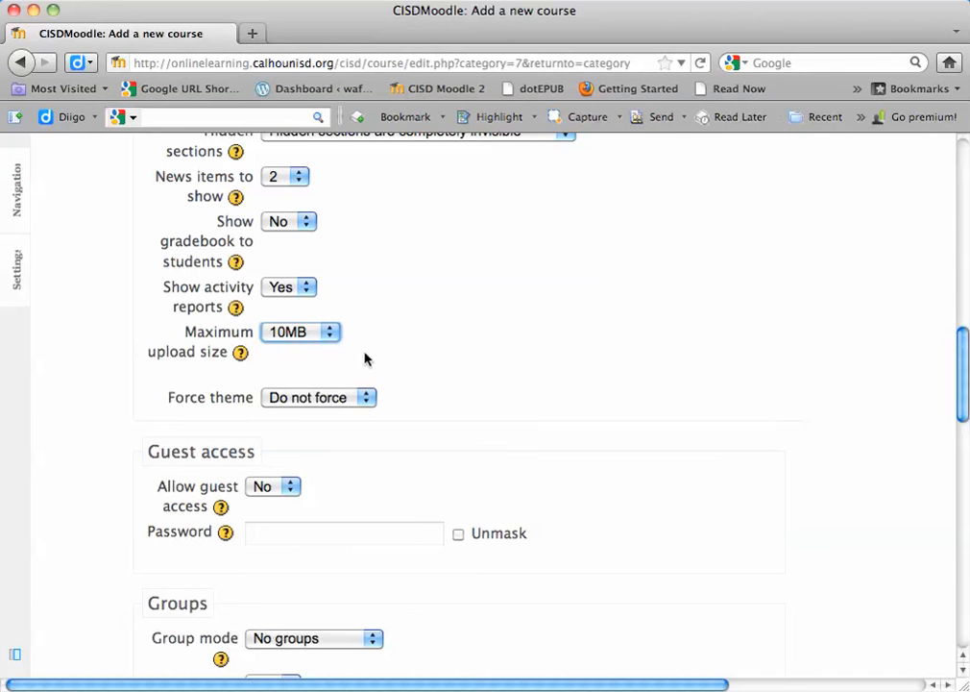
Step: Set the course availability to "This course is not available to students"
{"action": "scroll", "coordinate": [365, 358], "scroll_direction": "down", "scroll_amount": 3}
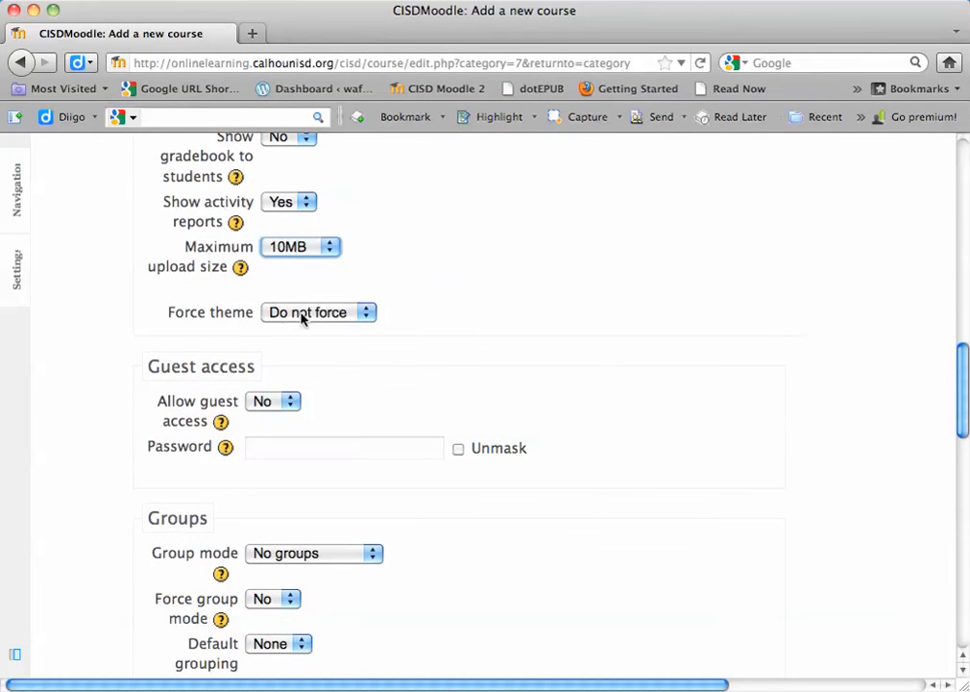
{"action": "scroll", "coordinate": [351, 425], "scroll_direction": "down", "scroll_amount": 4}
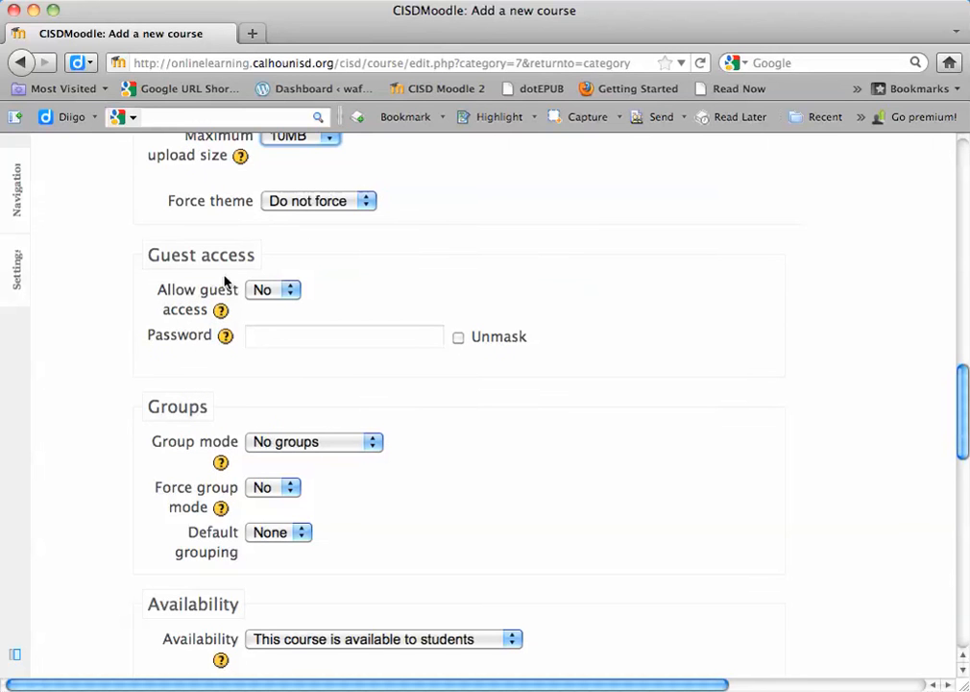
{"action": "scroll", "coordinate": [315, 337], "scroll_direction": "down", "scroll_amount": 1}
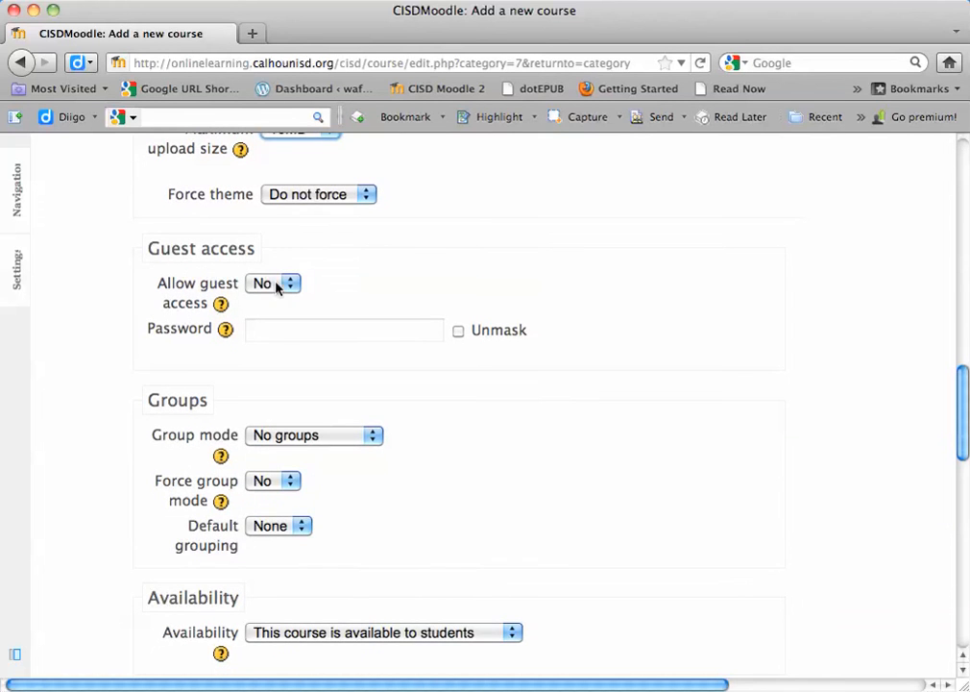
{"action": "scroll", "coordinate": [280, 340], "scroll_direction": "down", "scroll_amount": 4}
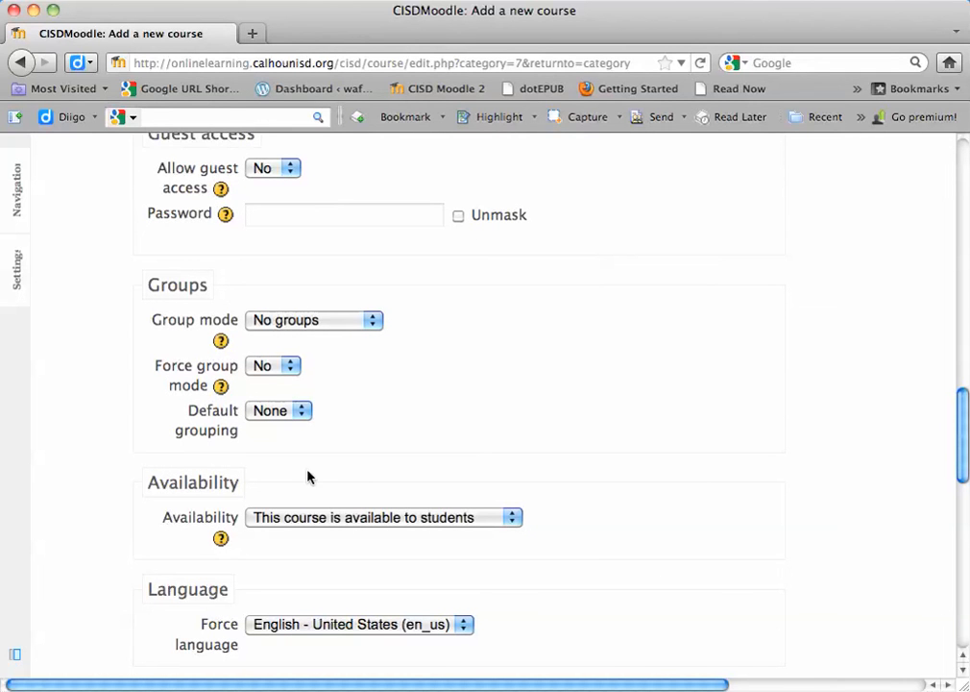
{"action": "scroll", "coordinate": [373, 478], "scroll_direction": "down", "scroll_amount": 5}
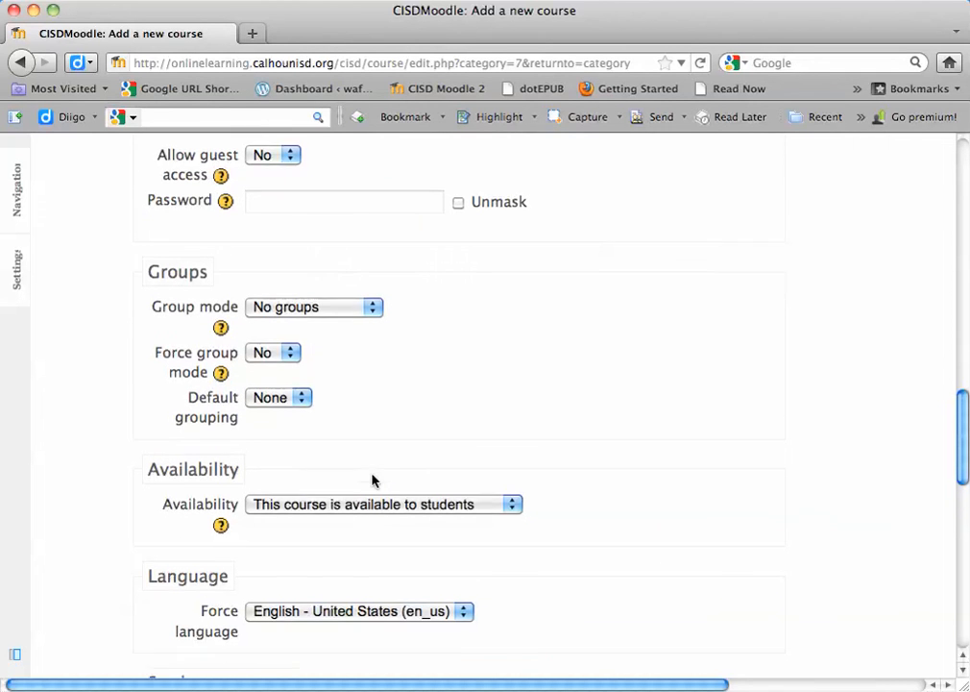
{"action": "left_click", "coordinate": [308, 335]}
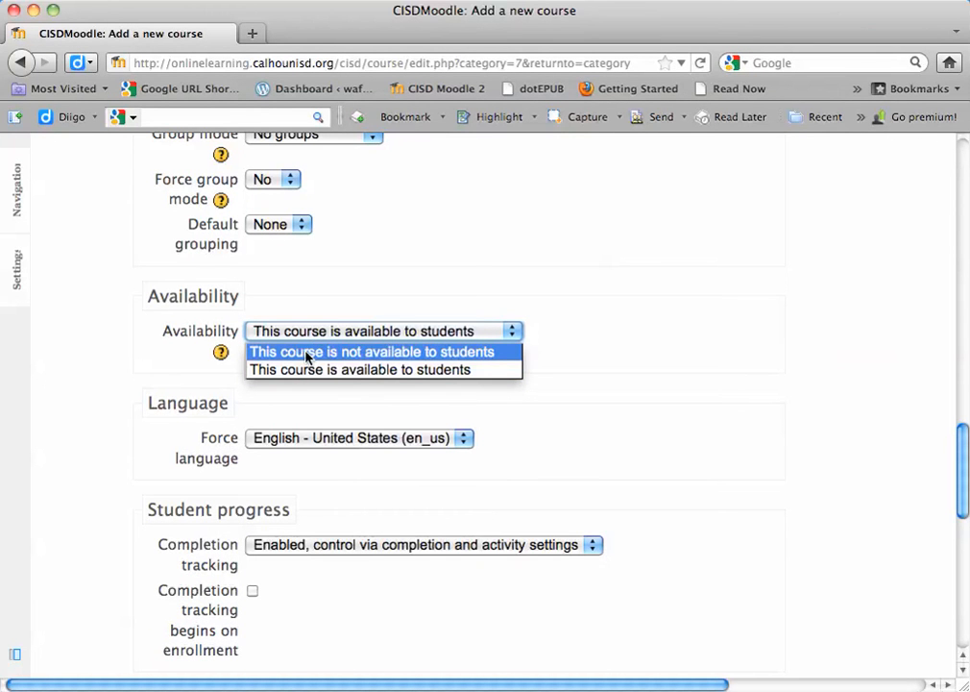
{"action": "left_click", "coordinate": [307, 354]}
Step: Choose English - United States (en_us) as the forced language for the course
{"action": "scroll", "coordinate": [340, 369], "scroll_direction": "down", "scroll_amount": 3}
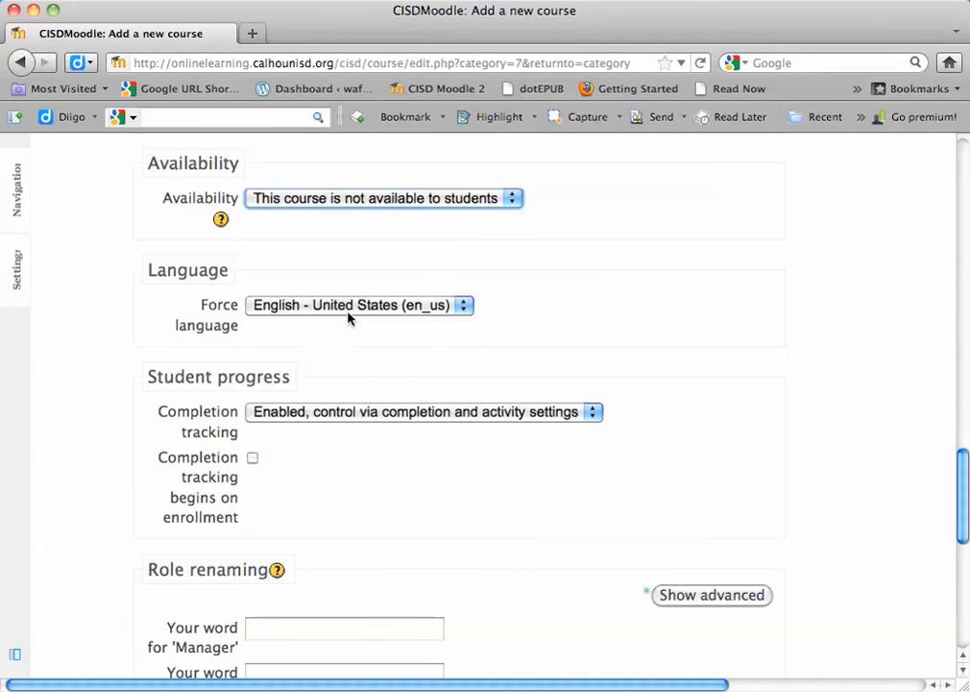
{"action": "left_click", "coordinate": [351, 307]}
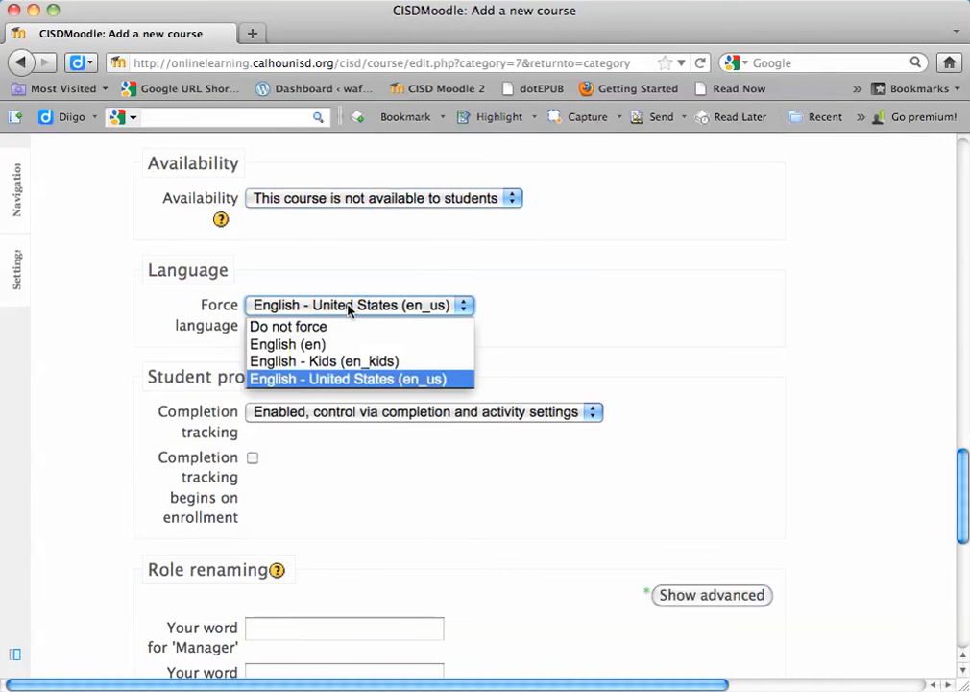
{"action": "left_click", "coordinate": [342, 380]}
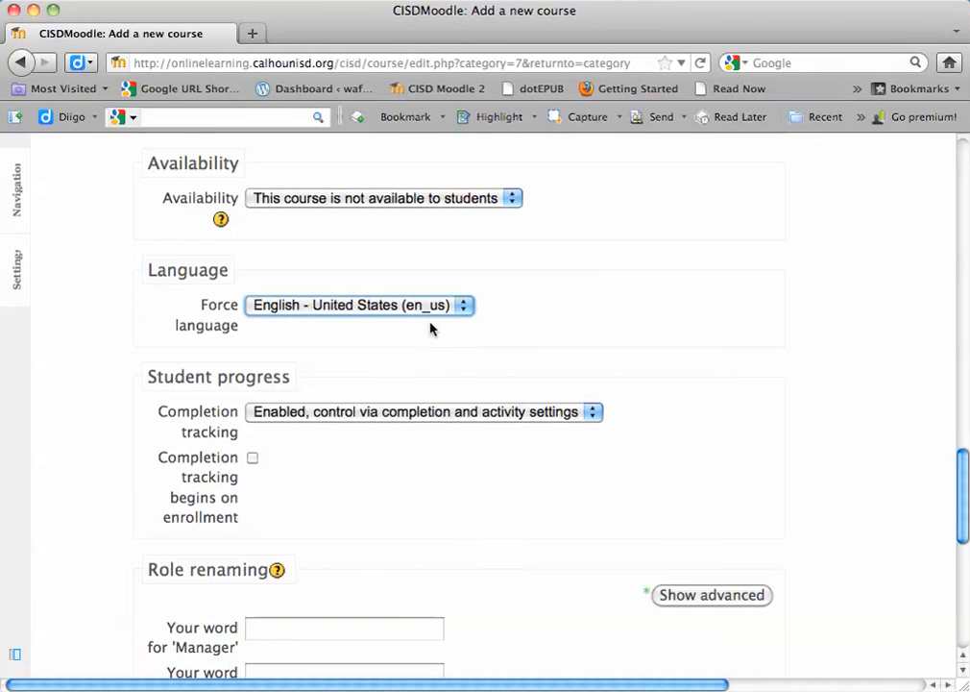
Step: Set completion tracking under Student progress to "Disabled, not shown in activity settings"
{"action": "scroll", "coordinate": [431, 327], "scroll_direction": "down", "scroll_amount": 2}
{"action": "scroll", "coordinate": [431, 329], "scroll_direction": "down", "scroll_amount": 2}
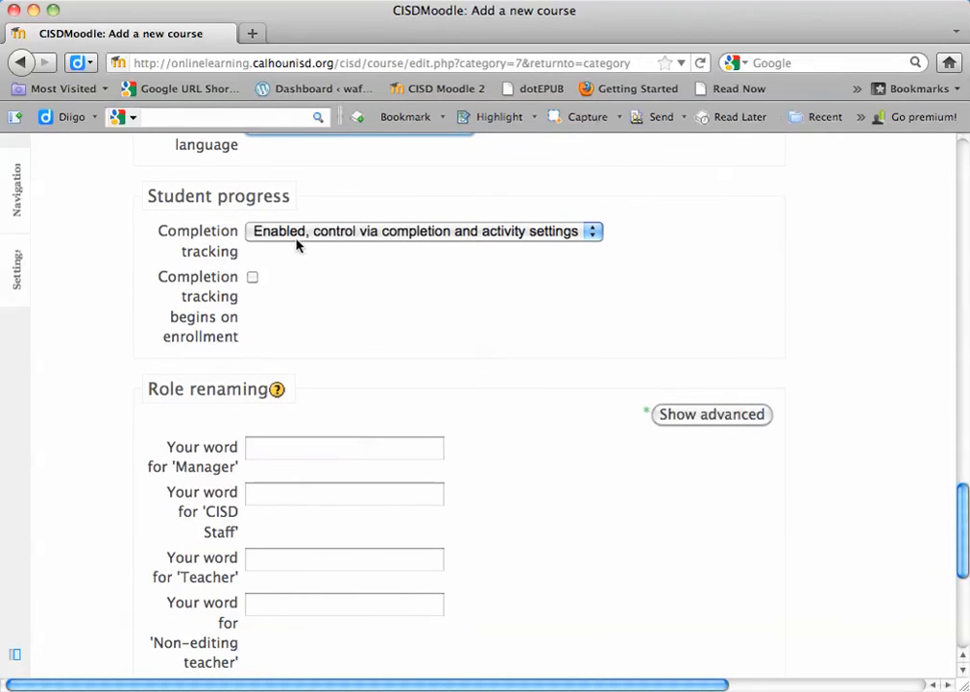
{"action": "left_click", "coordinate": [330, 235]}
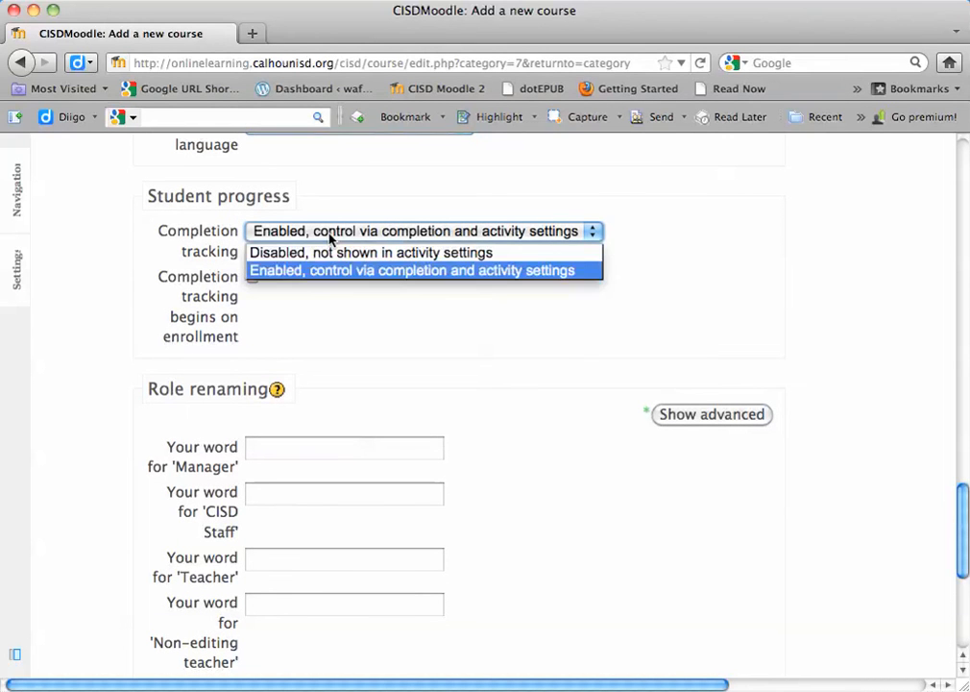
{"action": "left_click", "coordinate": [309, 253]}
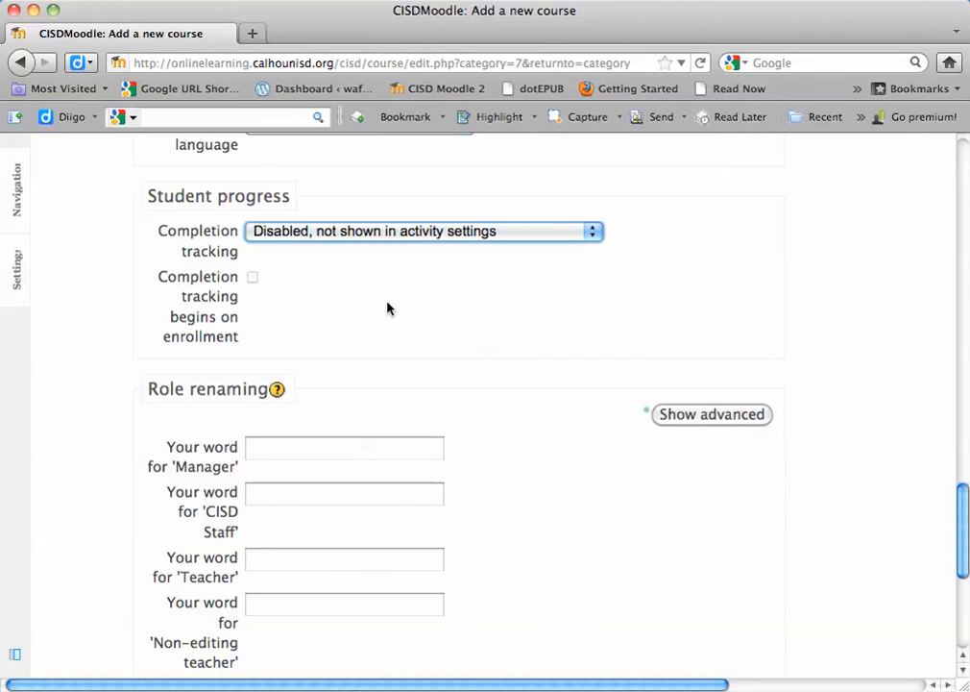
Step: Leave the role renaming fields blank and save the new course's settings
{"action": "scroll", "coordinate": [478, 260], "scroll_direction": "down", "scroll_amount": 3}
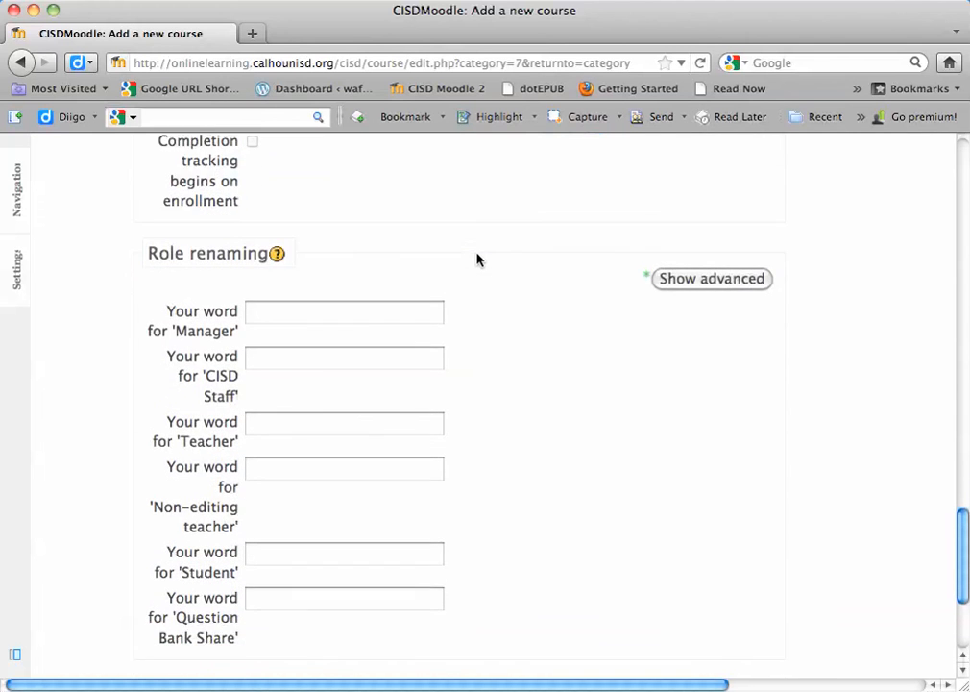
{"action": "scroll", "coordinate": [477, 259], "scroll_direction": "down", "scroll_amount": 1}
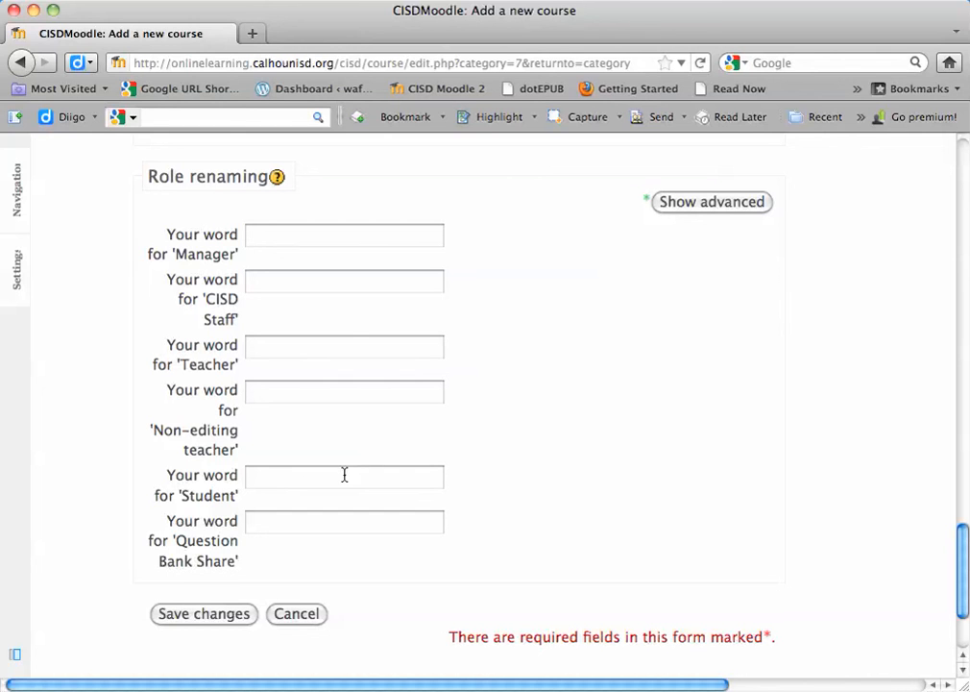
{"action": "left_click", "coordinate": [174, 617]}
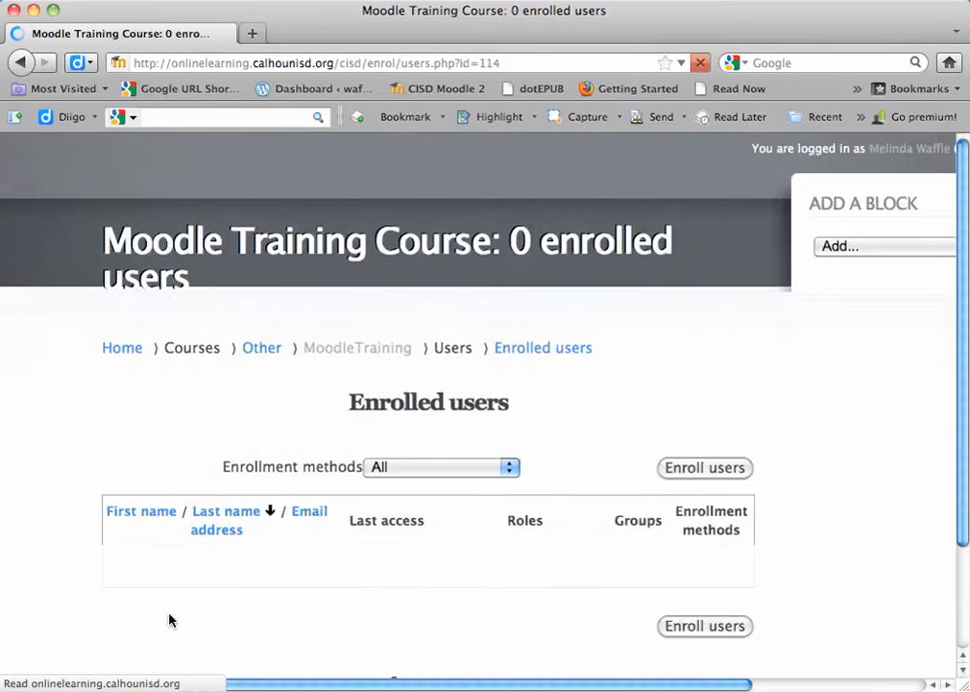